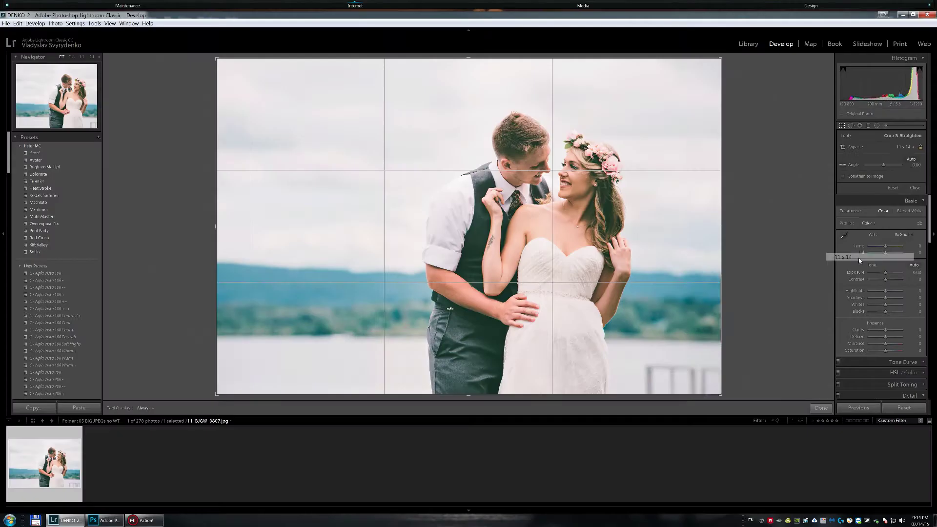
- Crop the couple photo to an 11 x 14 aspect ratio, shifting the image slightly left within the frame
{"action": "left_click", "coordinate": [823, 380]}
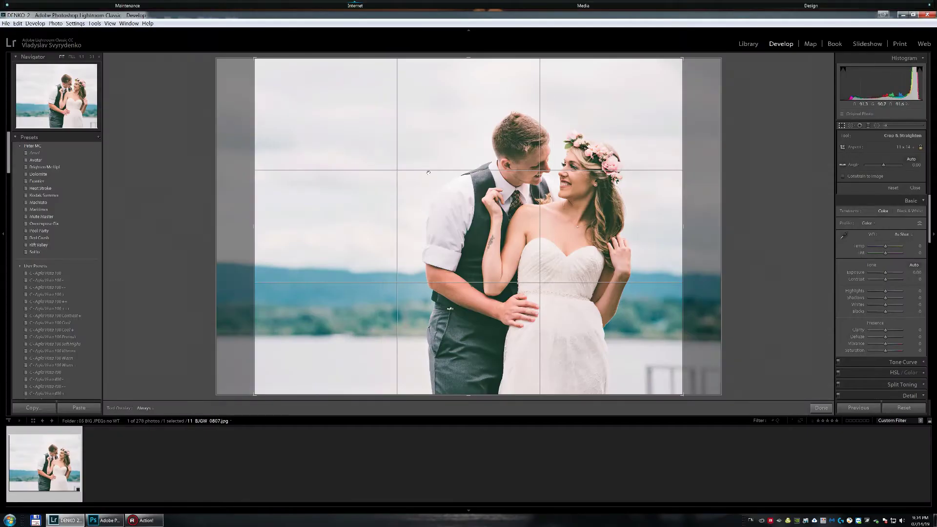
{"action": "left_click_drag", "start_coordinate": [495, 216], "coordinate": [481, 219]}
{"action": "key", "text": "Return"}
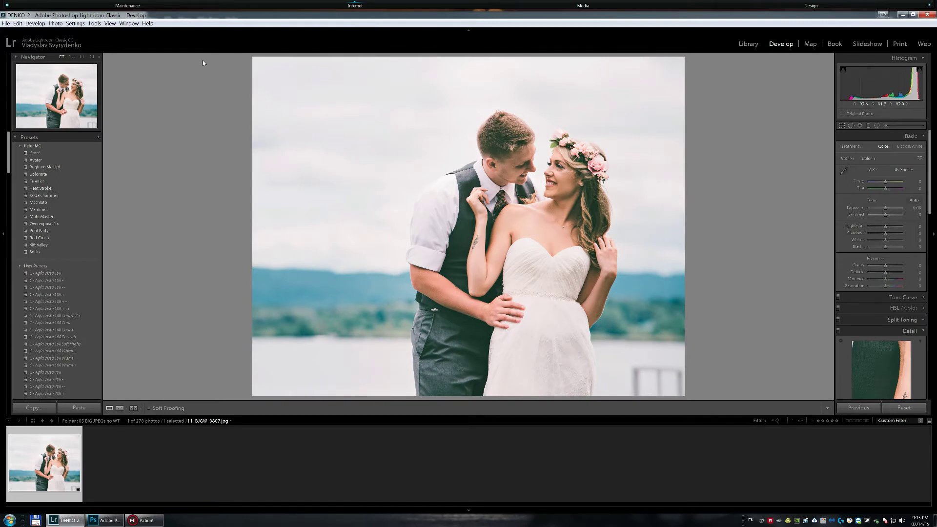
- Open the cropped photo in Adobe Photoshop CC 2019 as a copy with Lightroom adjustments
{"action": "right_click", "coordinate": [53, 459]}
{"action": "mouse_move", "coordinate": [100, 297]}
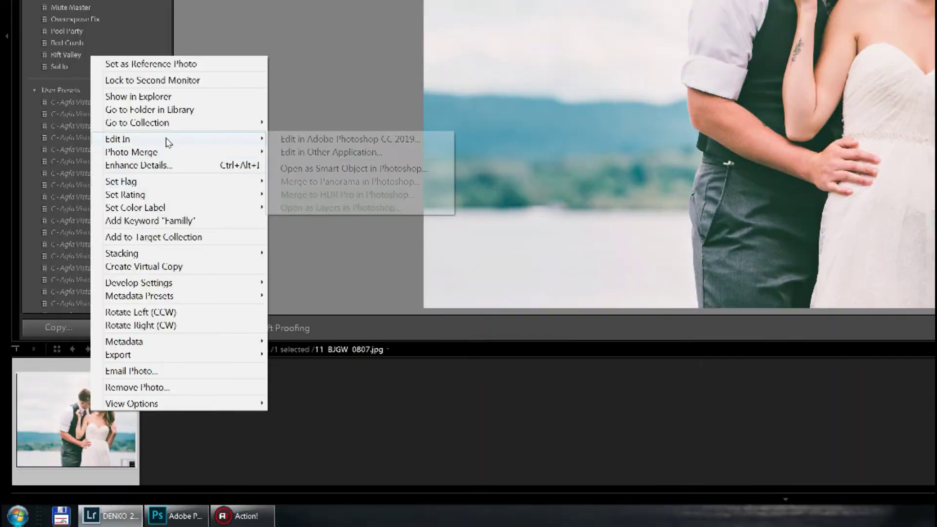
{"action": "left_click", "coordinate": [330, 140]}
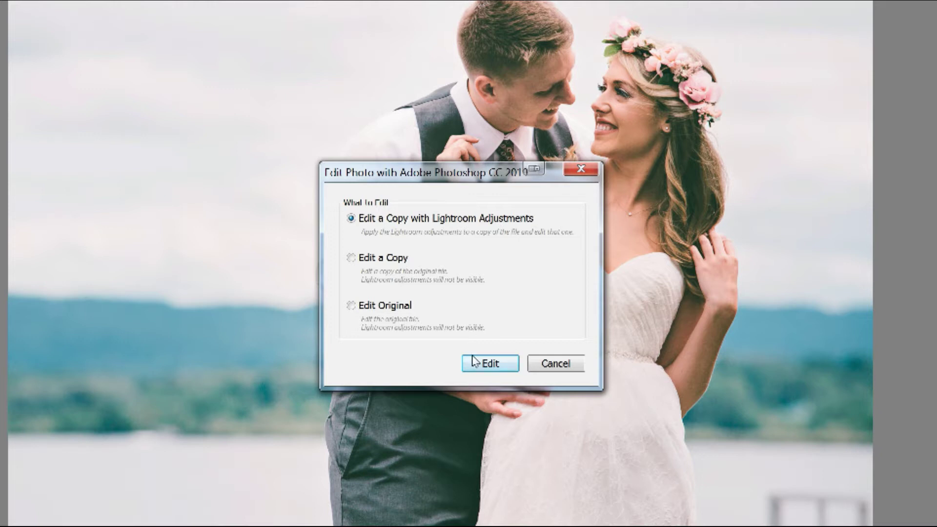
{"action": "left_click", "coordinate": [489, 365]}
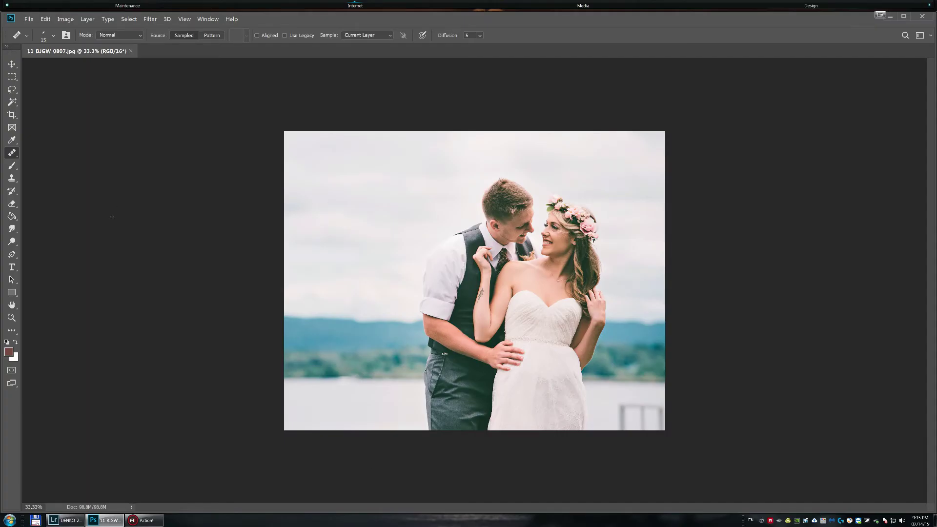
- Send the image to the Canon Layout Plug-In for Print Studio Pro and move its dialog higher
{"action": "left_click", "coordinate": [31, 22]}
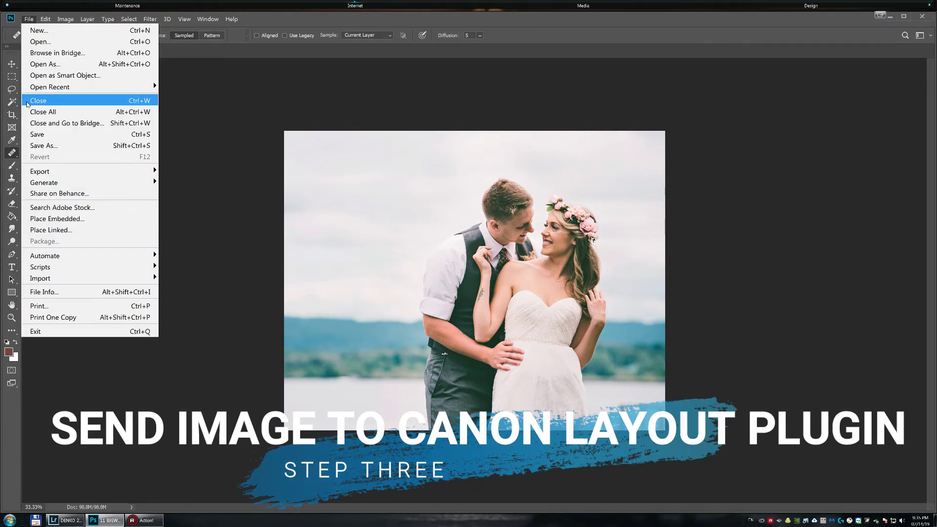
{"action": "mouse_move", "coordinate": [45, 257]}
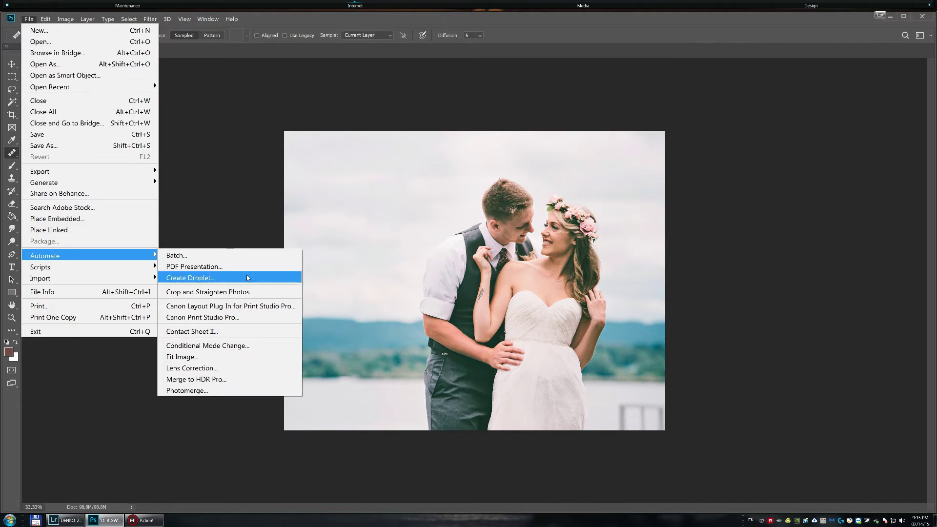
{"action": "left_click", "coordinate": [238, 308]}
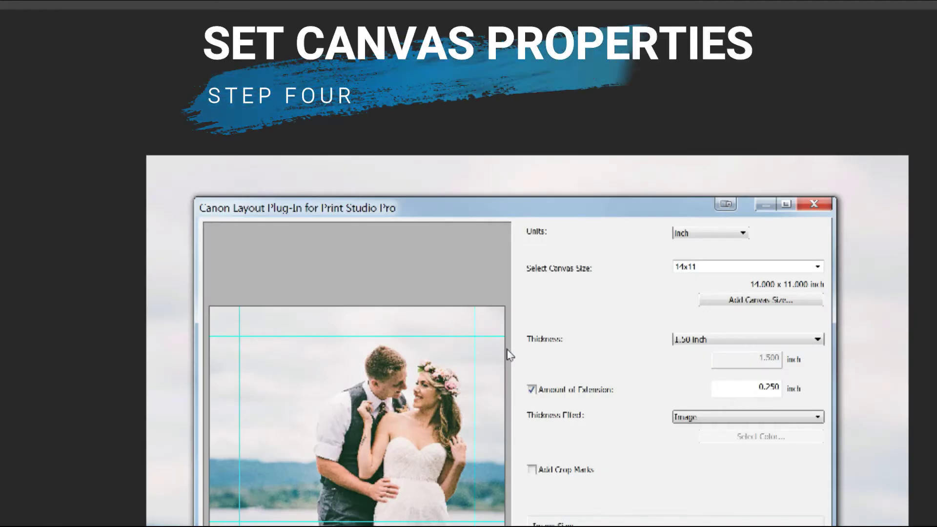
{"action": "left_click_drag", "start_coordinate": [449, 206], "coordinate": [423, 49]}
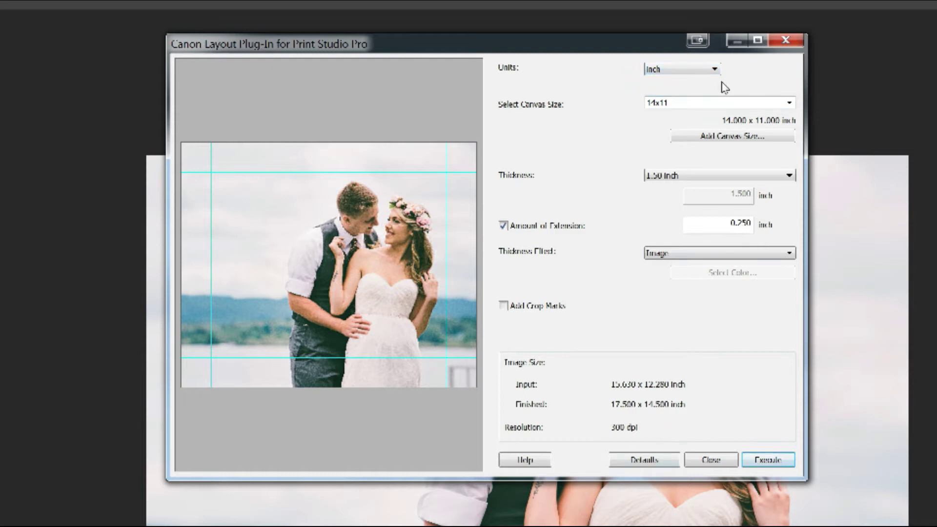
- Compare the 11" x 14" canvas size, set the size to 14x11, and check the custom canvas size options
{"action": "left_click", "coordinate": [734, 103]}
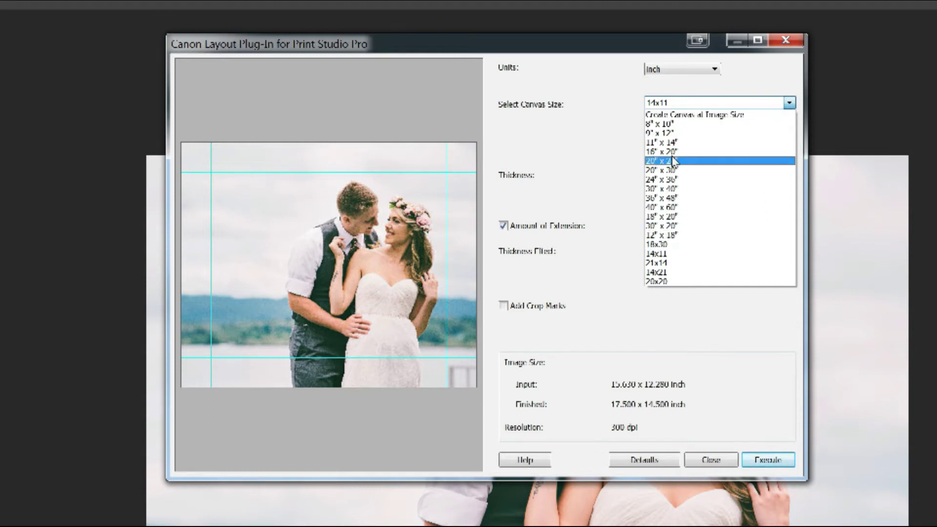
{"action": "left_click", "coordinate": [678, 142]}
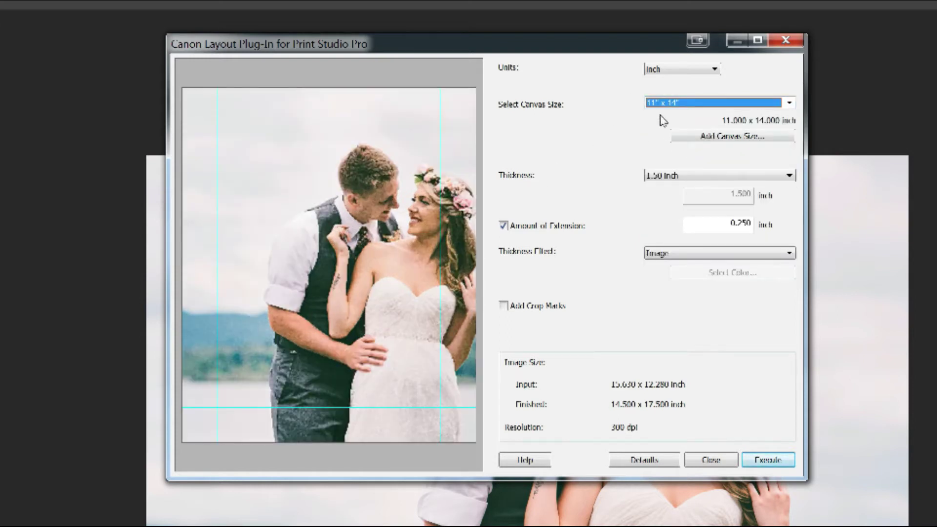
{"action": "left_click", "coordinate": [677, 106]}
{"action": "left_click", "coordinate": [677, 106]}
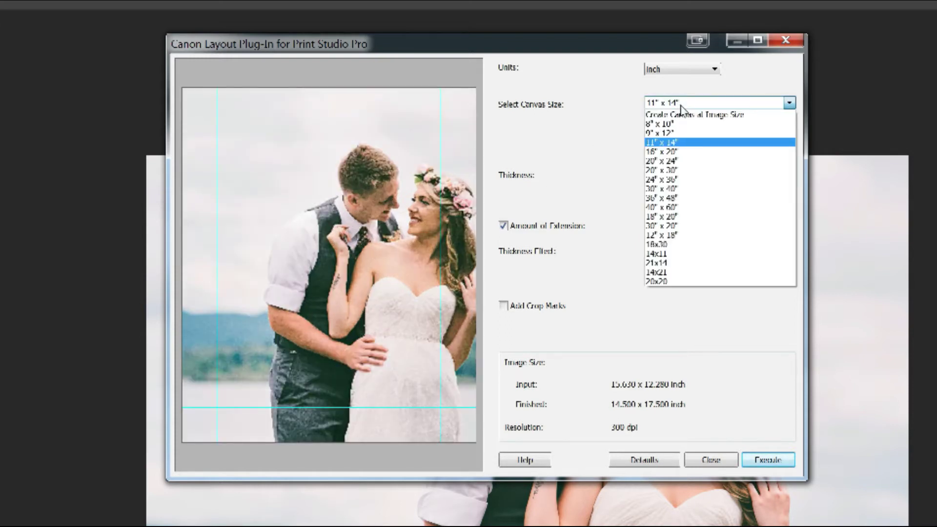
{"action": "left_click", "coordinate": [670, 256]}
{"action": "left_click", "coordinate": [702, 136]}
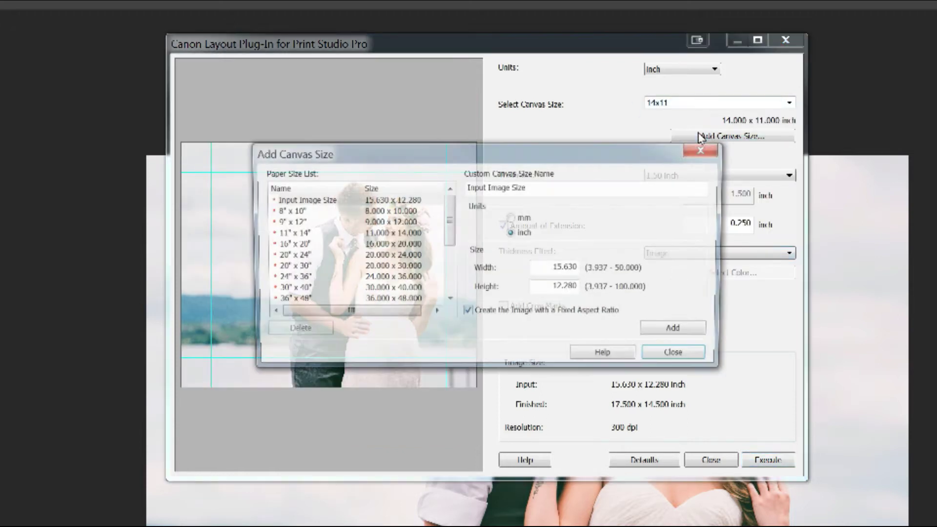
{"action": "left_click", "coordinate": [679, 353]}
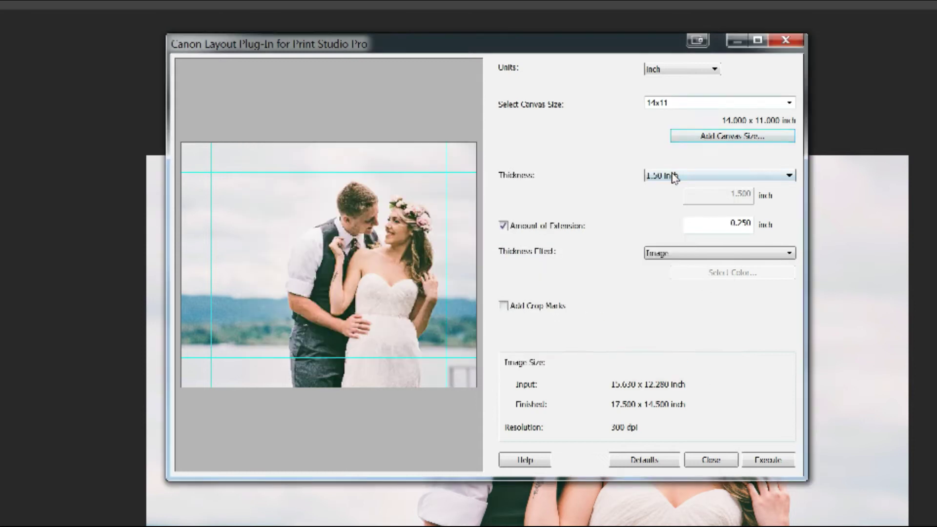
- Set the canvas thickness to 1.50 inch with an extension amount of 0.250 inch
{"action": "left_click", "coordinate": [674, 175]}
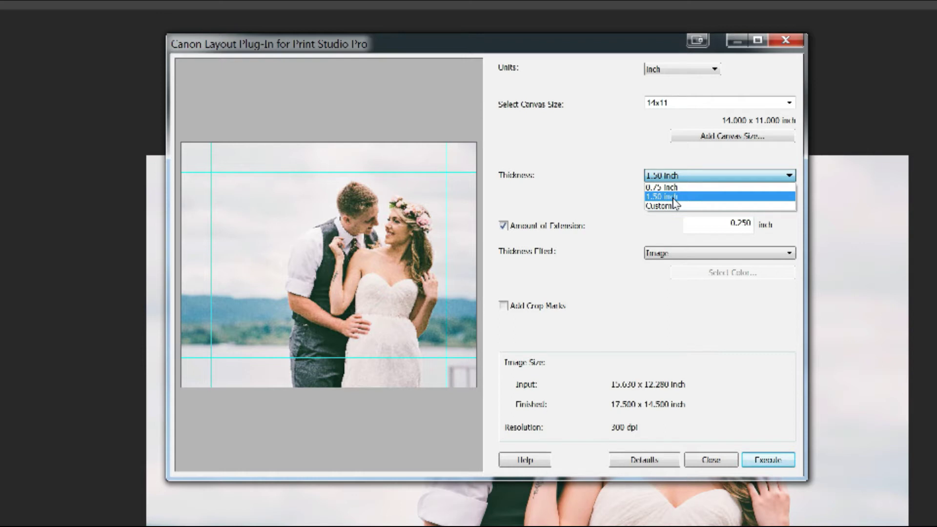
{"action": "left_click", "coordinate": [674, 196]}
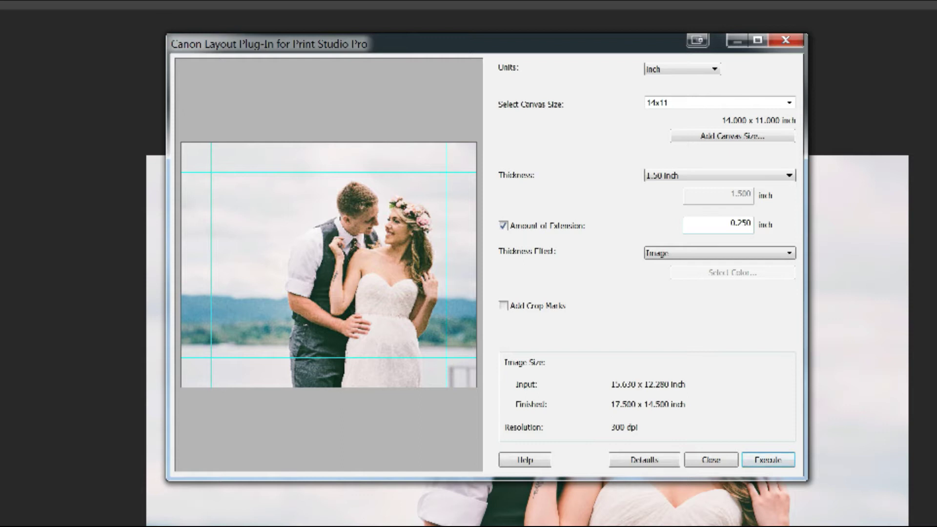
{"action": "double_click", "coordinate": [735, 223]}
{"action": "double_click", "coordinate": [736, 222]}
{"action": "left_click", "coordinate": [735, 222]}
{"action": "double_click", "coordinate": [740, 222]}
- Try the Soft Reflection, Reflection, Black and White thickness effects on the canvas preview
{"action": "left_click", "coordinate": [701, 253]}
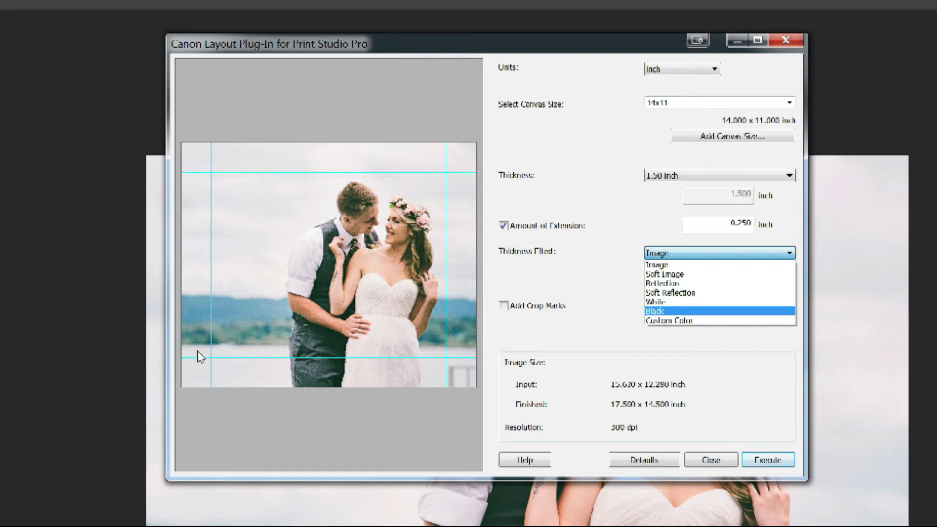
{"action": "left_click", "coordinate": [713, 274]}
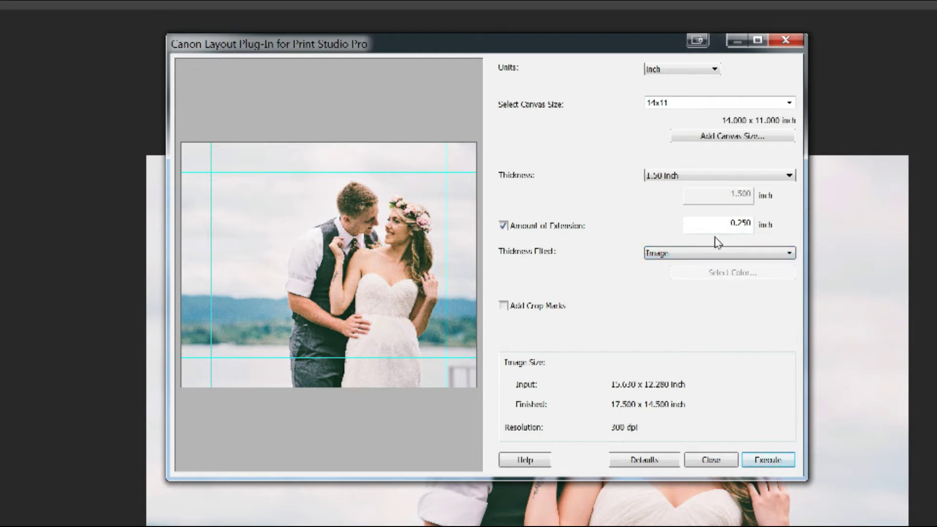
{"action": "left_click", "coordinate": [712, 253]}
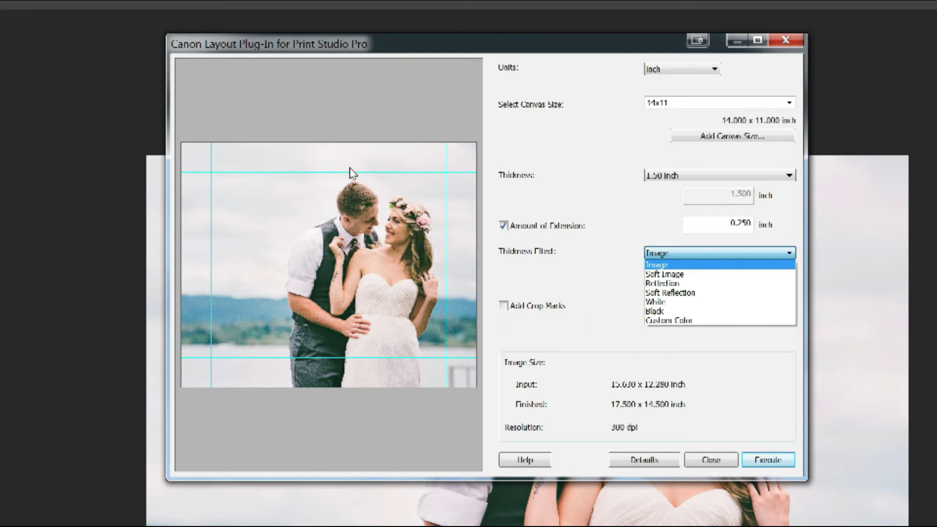
{"action": "left_click", "coordinate": [703, 293]}
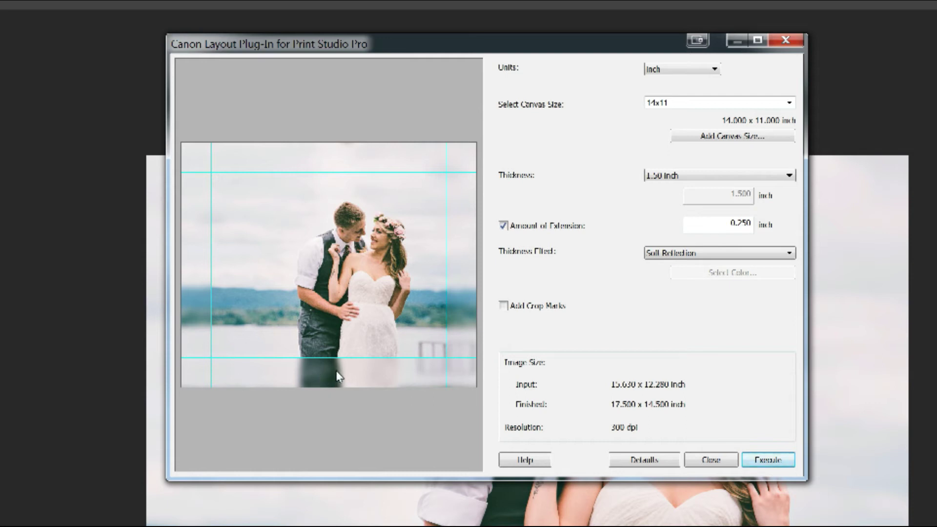
{"action": "left_click", "coordinate": [696, 253]}
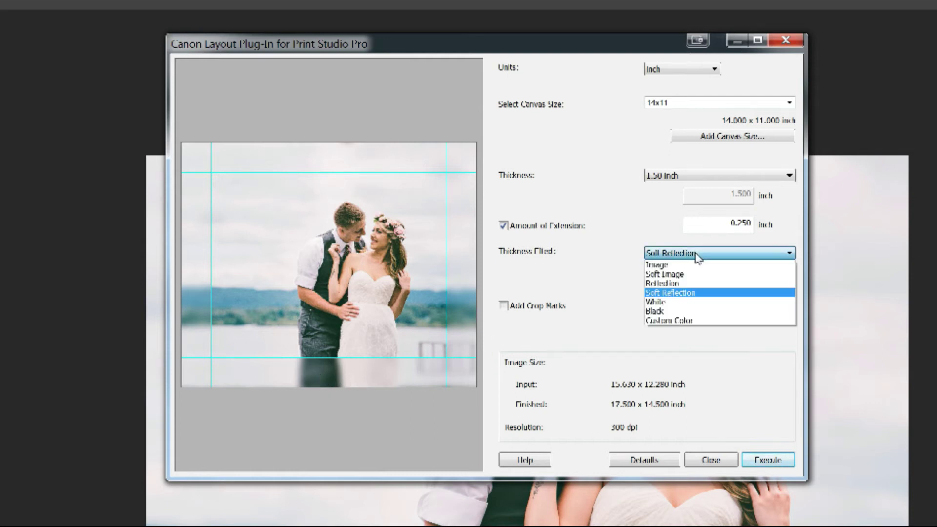
{"action": "left_click", "coordinate": [698, 283]}
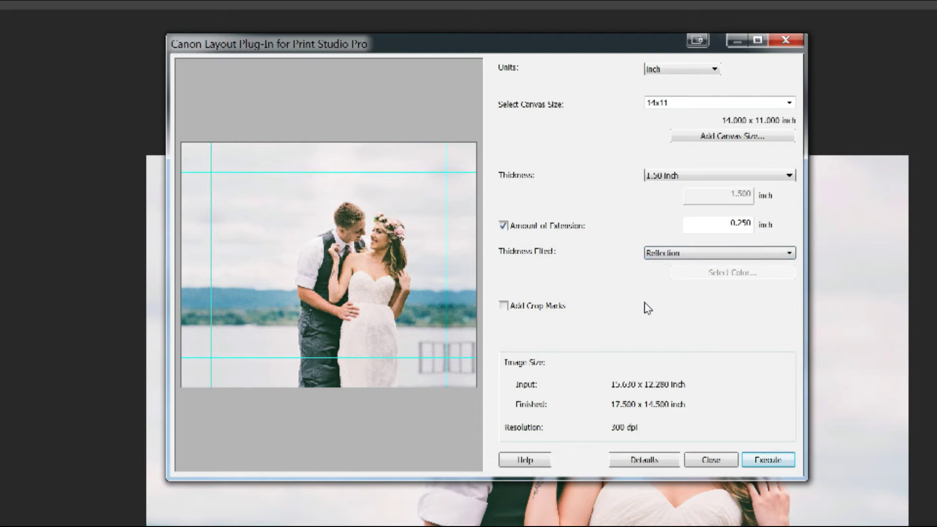
{"action": "left_click", "coordinate": [669, 259]}
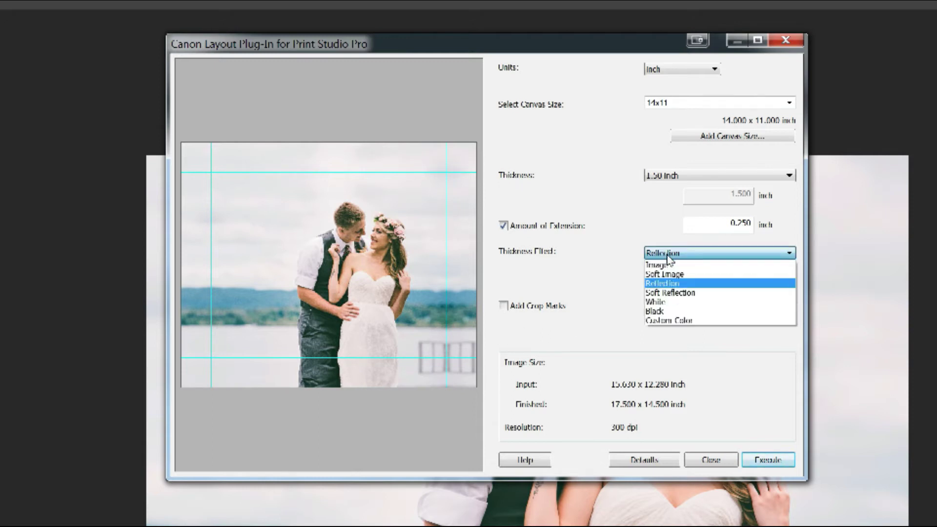
{"action": "left_click", "coordinate": [671, 311]}
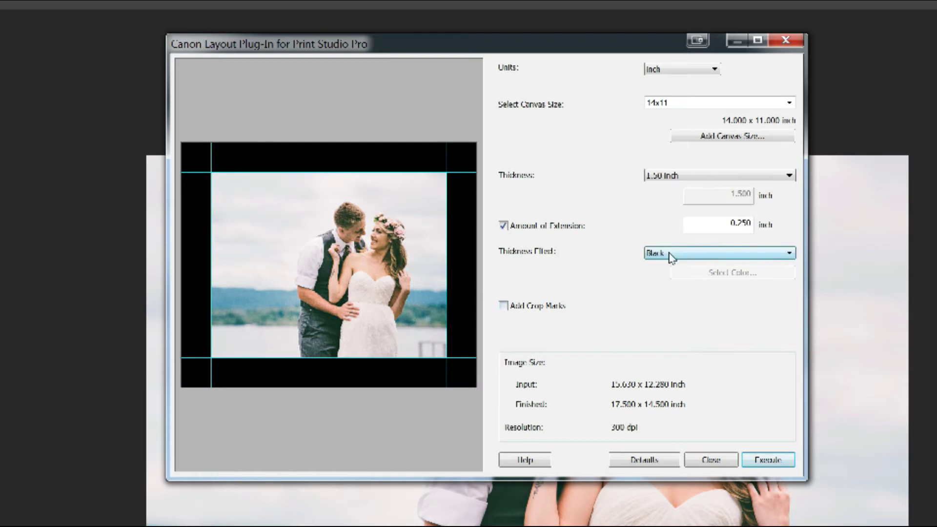
{"action": "left_click", "coordinate": [670, 253]}
{"action": "left_click", "coordinate": [670, 317]}
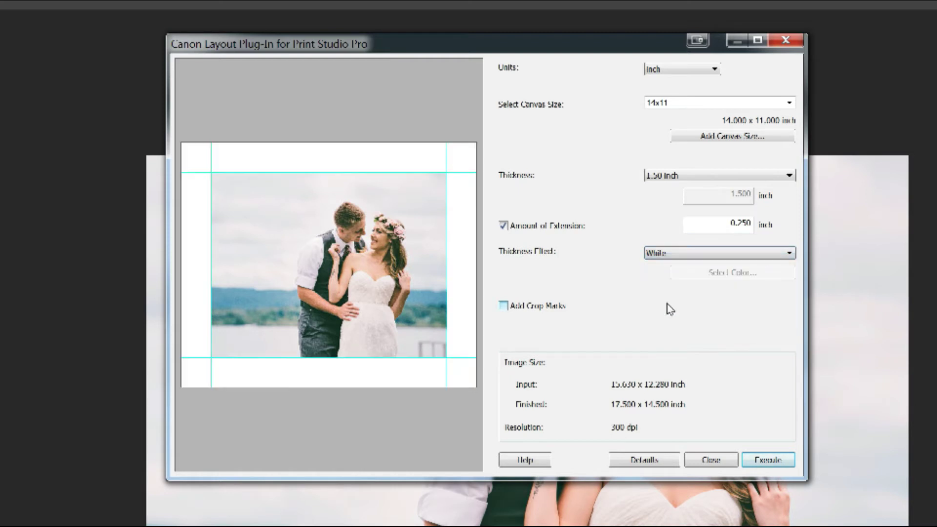
{"action": "left_click", "coordinate": [692, 257]}
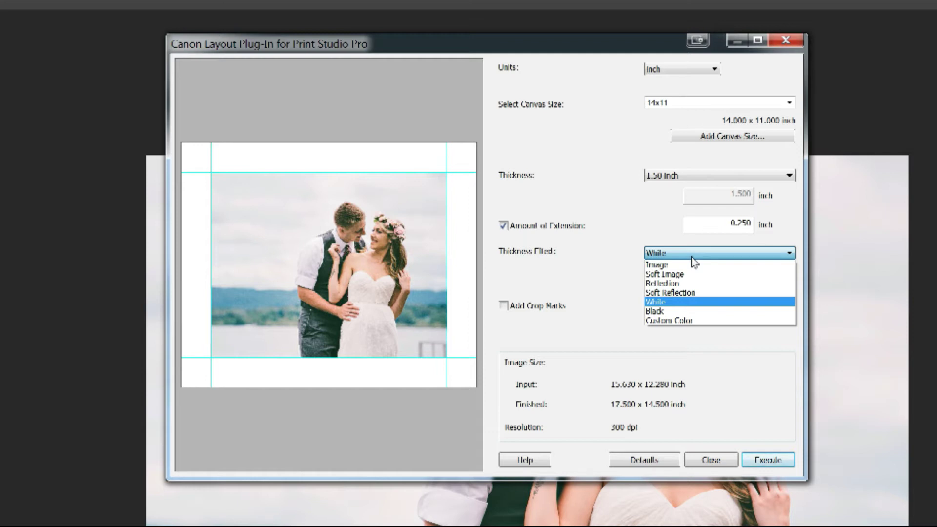
{"action": "left_click", "coordinate": [712, 292]}
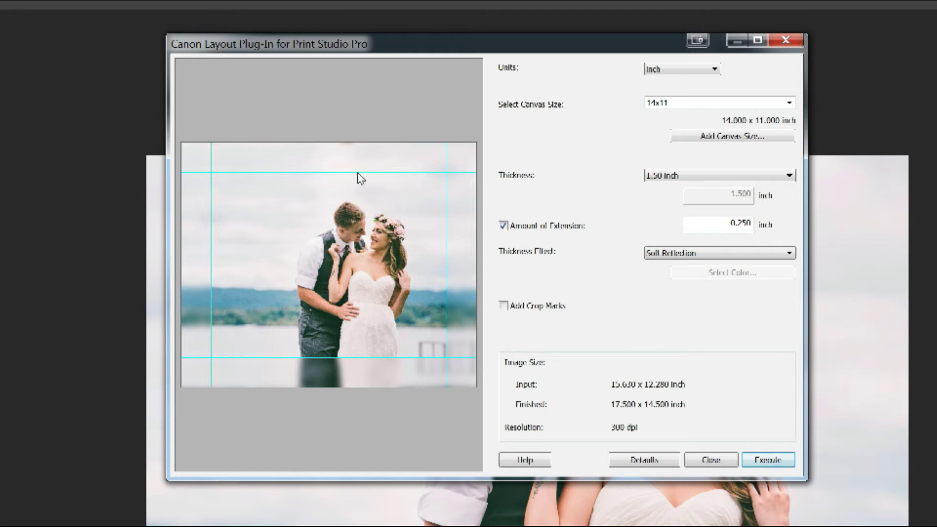
- Set the thickness effect to Image and execute the canvas layout to send it to Print Studio Pro
{"action": "left_click", "coordinate": [653, 256]}
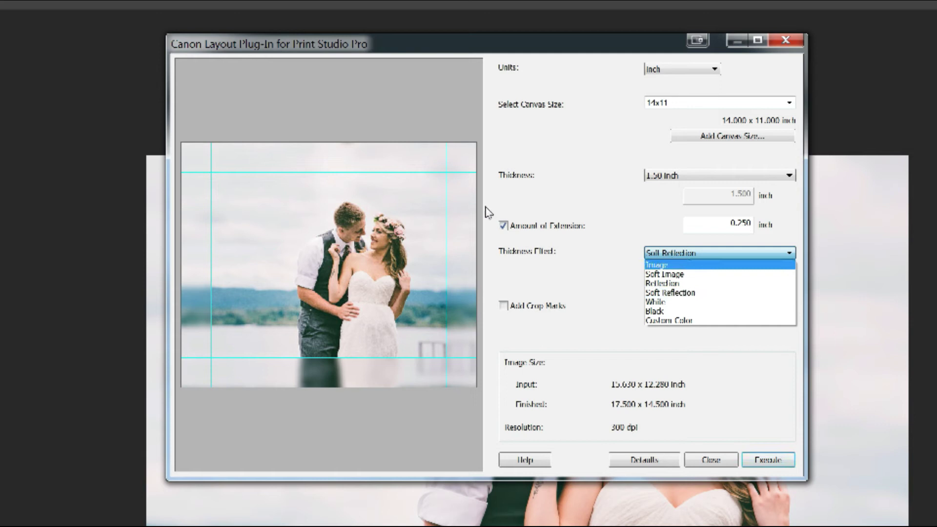
{"action": "left_click", "coordinate": [701, 267]}
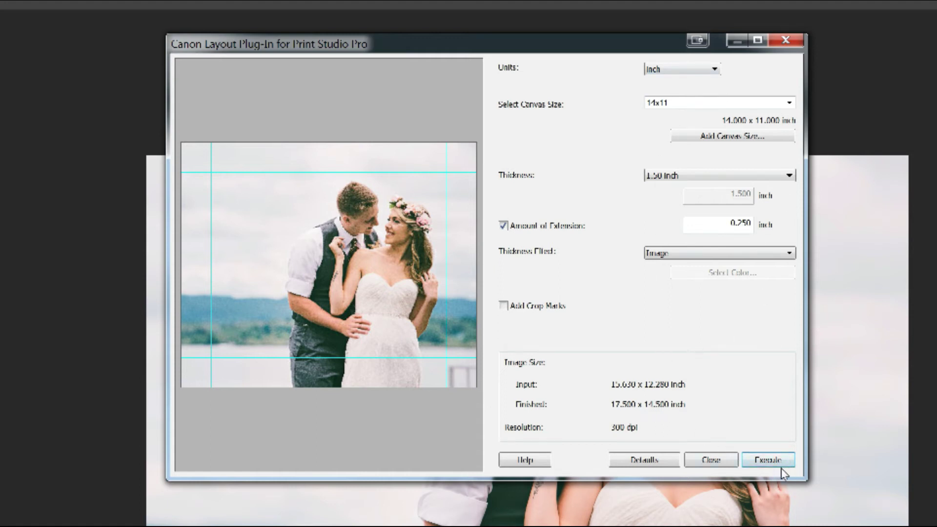
{"action": "left_click", "coordinate": [770, 460]}
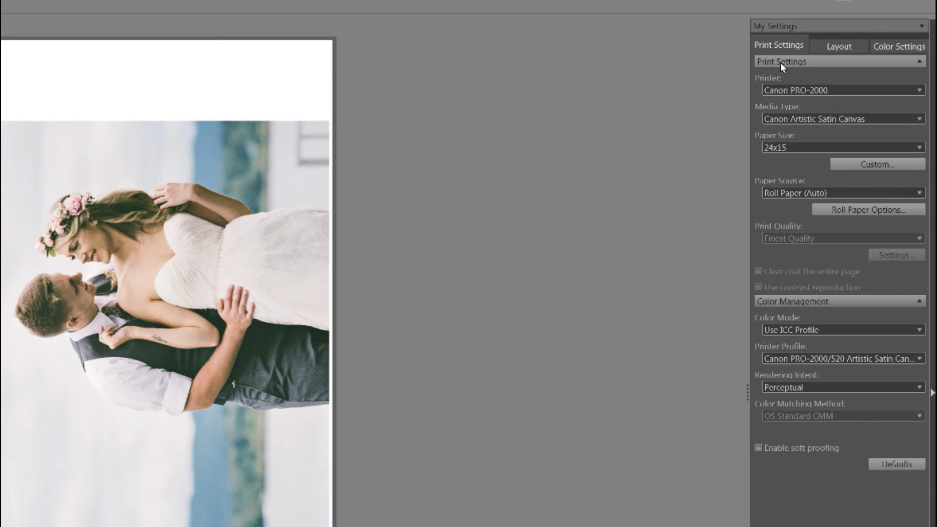
- Choose the Canon PRO-2000 printer and set the media type to Canon Artistic Satin Canvas
{"action": "left_click", "coordinate": [847, 94]}
{"action": "left_click", "coordinate": [847, 90]}
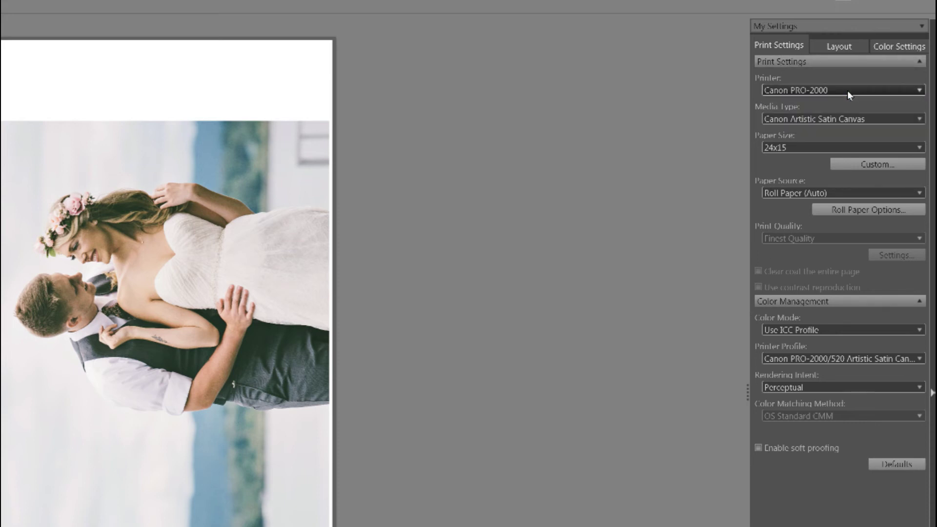
{"action": "left_click", "coordinate": [856, 117]}
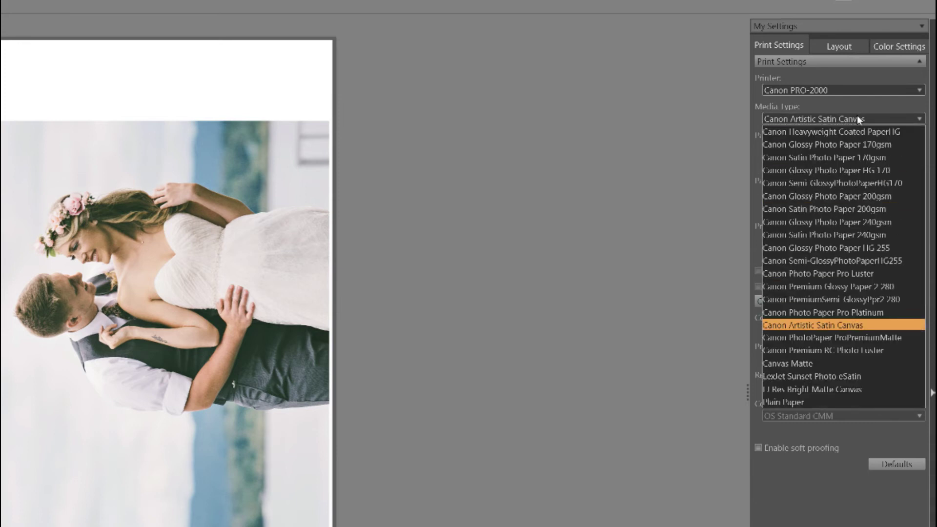
{"action": "left_click", "coordinate": [866, 327]}
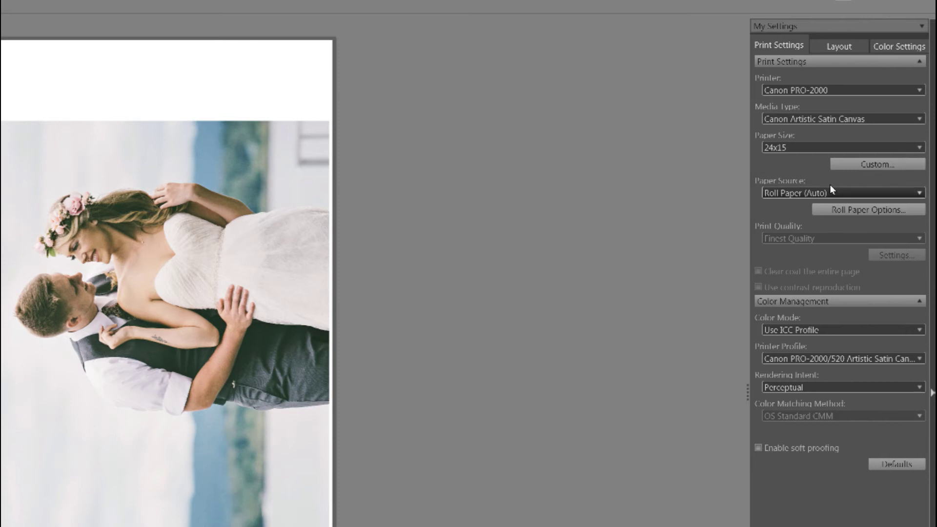
- Choose the 24x15 paper size and check the list of custom paper sizes
{"action": "left_click", "coordinate": [804, 150]}
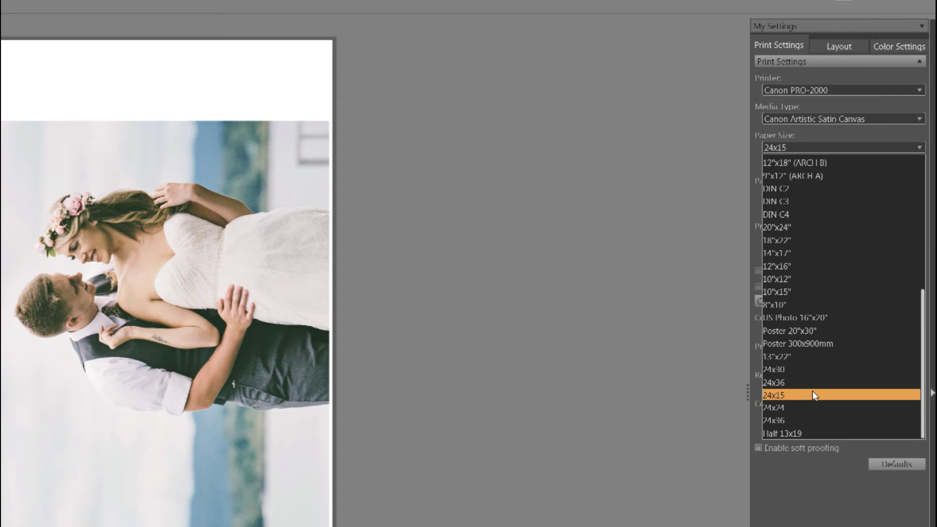
{"action": "scroll", "coordinate": [851, 244], "scroll_direction": "up", "scroll_amount": 10}
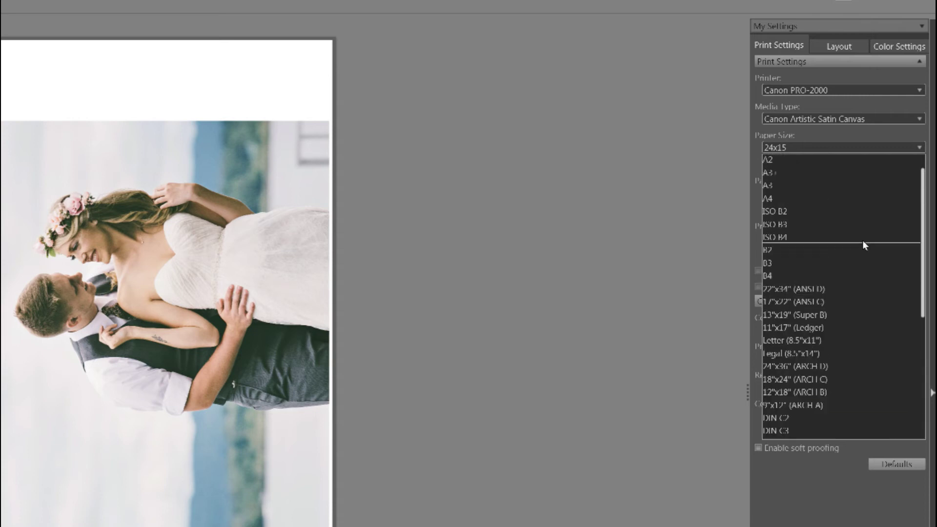
{"action": "scroll", "coordinate": [813, 297], "scroll_direction": "down", "scroll_amount": 4}
{"action": "scroll", "coordinate": [813, 297], "scroll_direction": "down", "scroll_amount": 3}
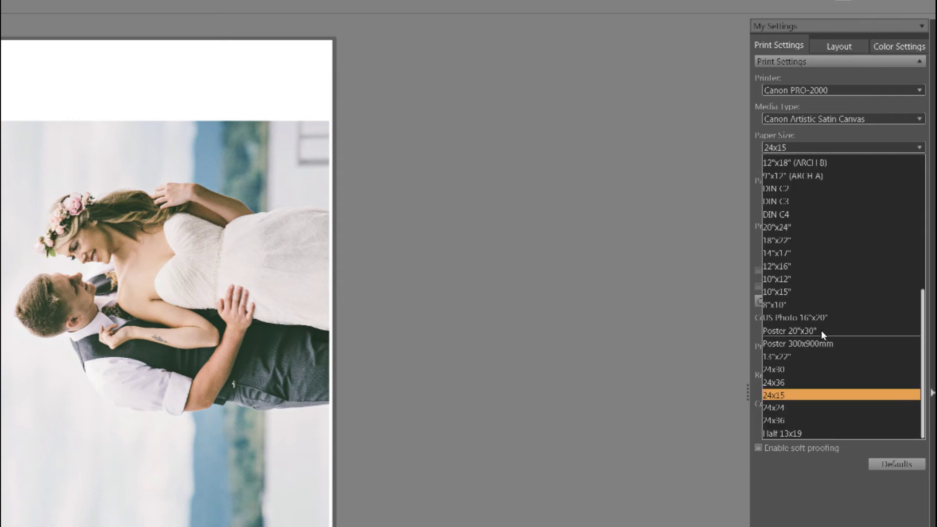
{"action": "left_click", "coordinate": [812, 393]}
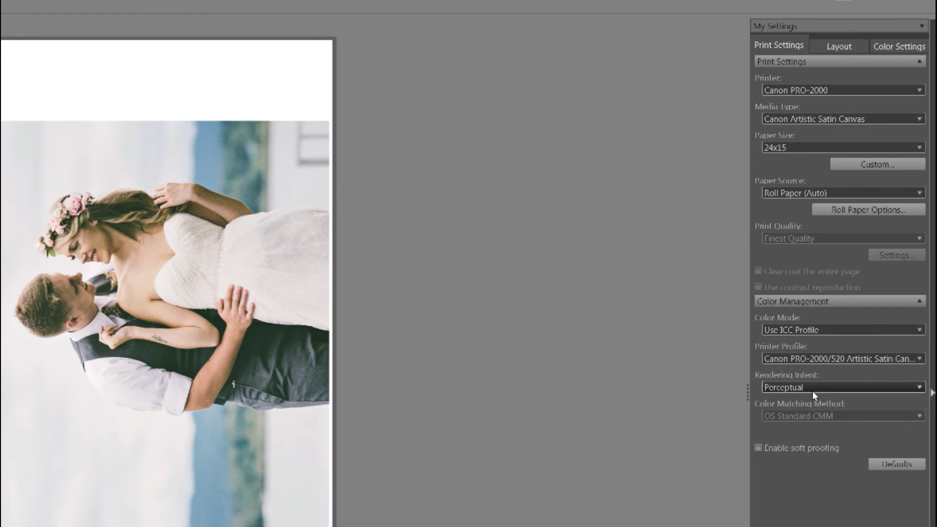
{"action": "left_click", "coordinate": [870, 165]}
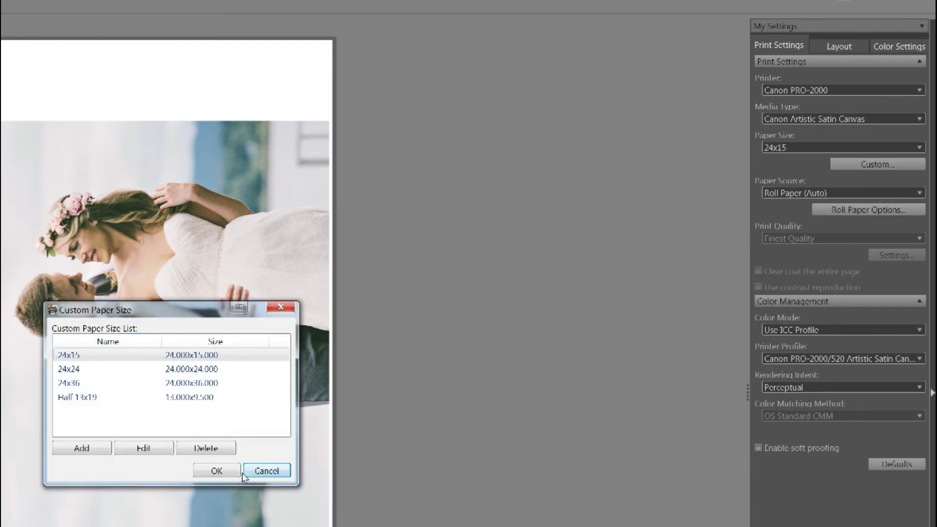
{"action": "left_click", "coordinate": [265, 471]}
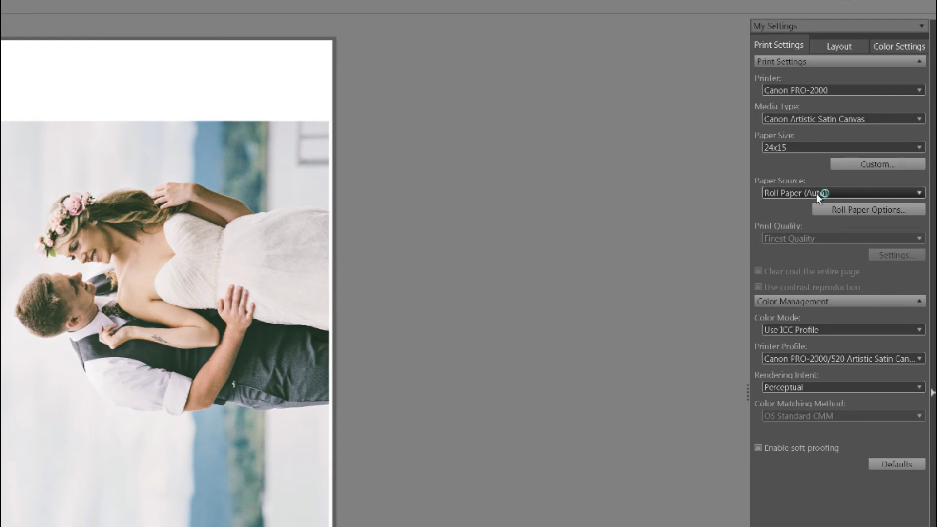
- Review the roll paper width and automatic cutting choices in the roll paper options without changing them
{"action": "left_click", "coordinate": [844, 211]}
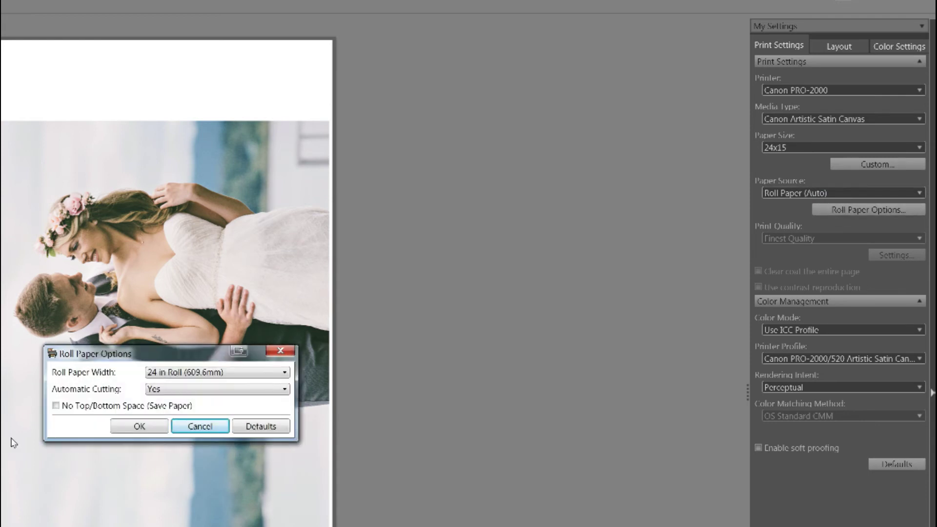
{"action": "left_click", "coordinate": [177, 391]}
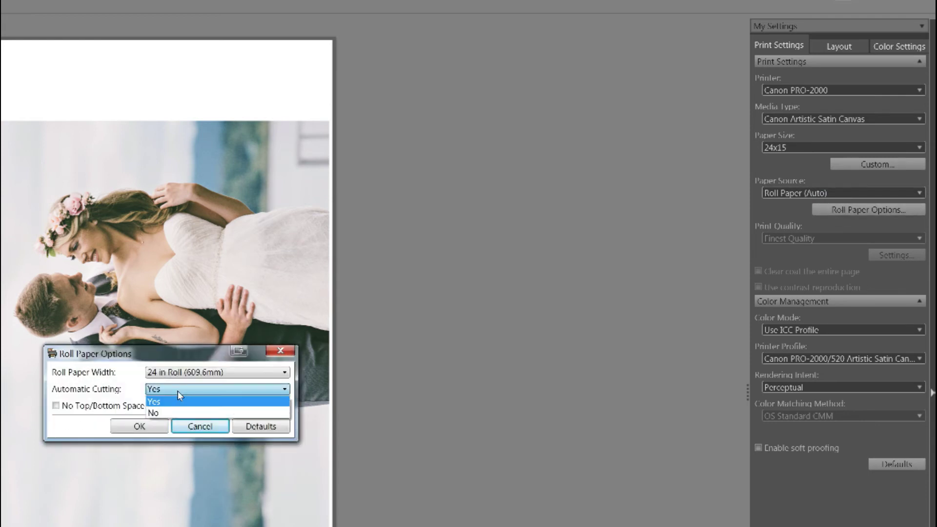
{"action": "left_click", "coordinate": [177, 391]}
{"action": "left_click", "coordinate": [206, 429]}
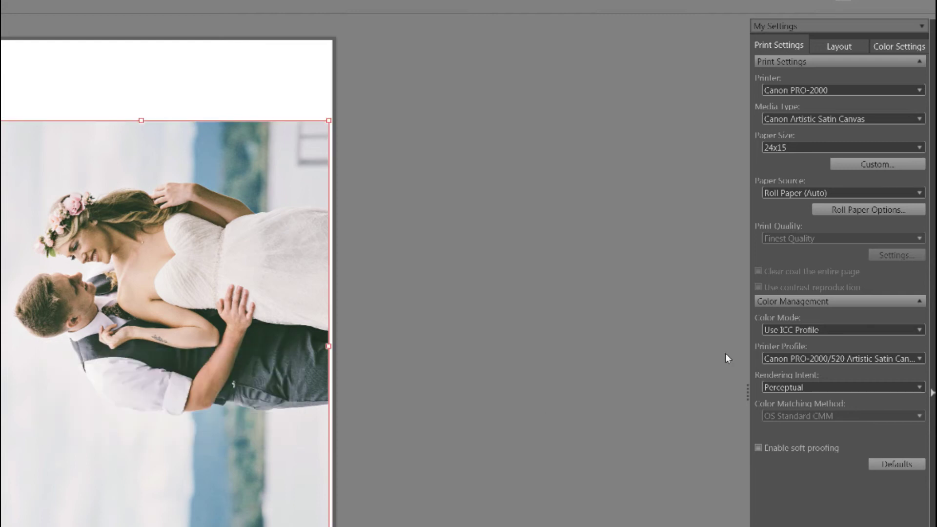
- Keep the Use ICC Profile color mode and choose the Canon PRO-2000/520 Artistic Satin Canvas printer profile
{"action": "left_click", "coordinate": [830, 329]}
{"action": "left_click", "coordinate": [827, 327]}
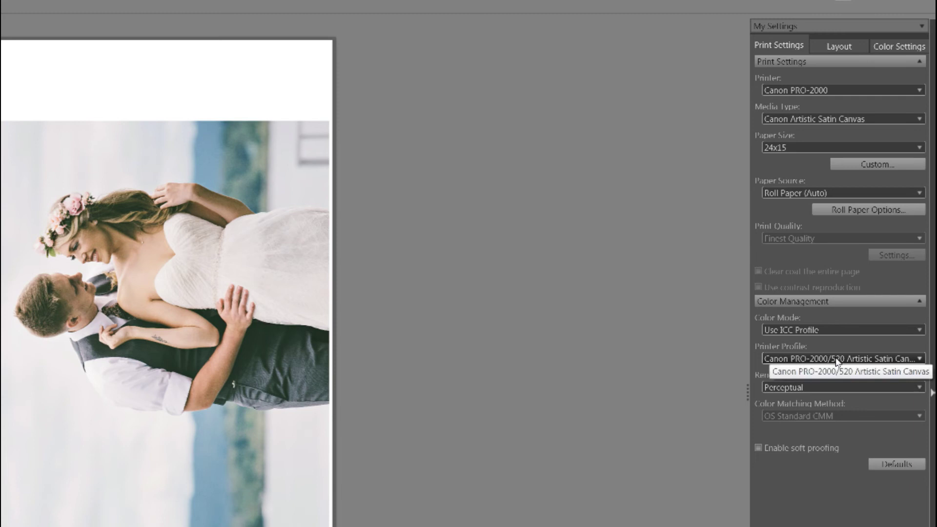
{"action": "left_click", "coordinate": [835, 358]}
{"action": "scroll", "coordinate": [848, 476], "scroll_direction": "down", "scroll_amount": 15}
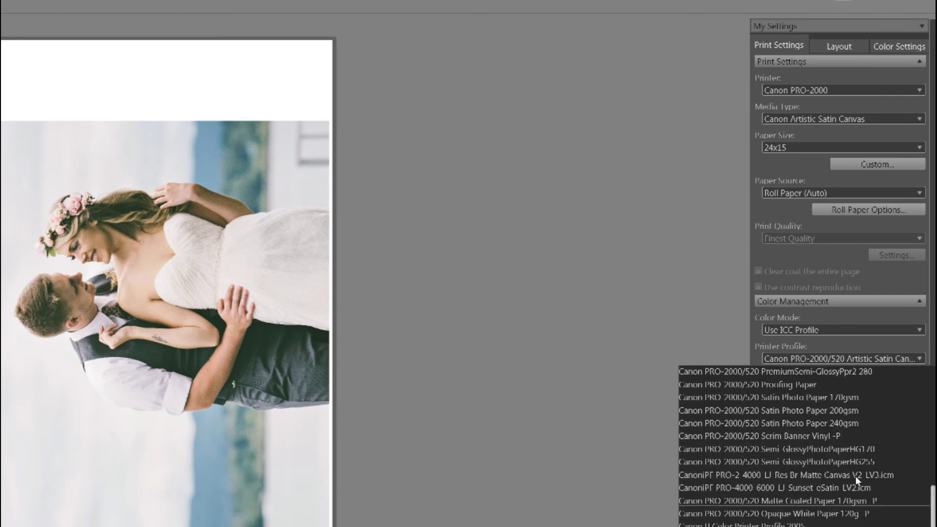
{"action": "scroll", "coordinate": [827, 455], "scroll_direction": "up", "scroll_amount": 3}
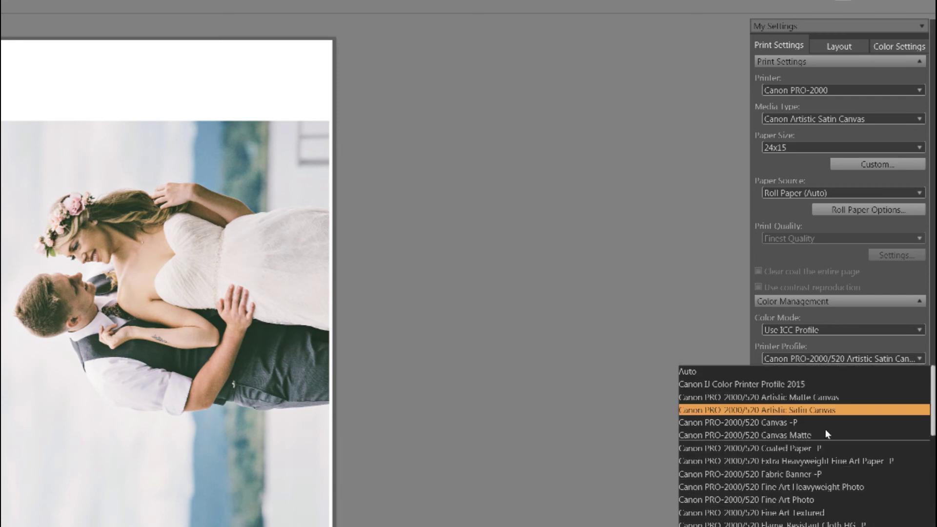
{"action": "left_click", "coordinate": [784, 409]}
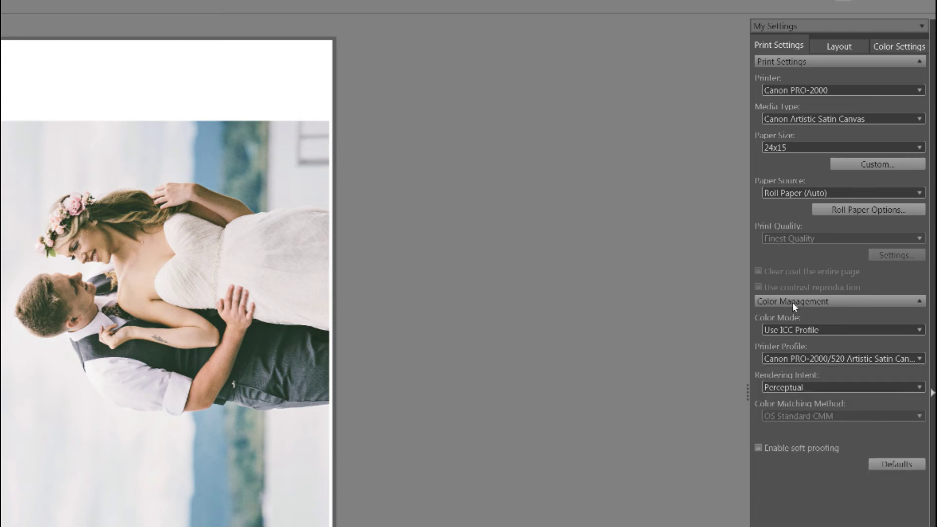
- Choose the Bordered (x1) registered layout for the print
{"action": "left_click", "coordinate": [845, 44]}
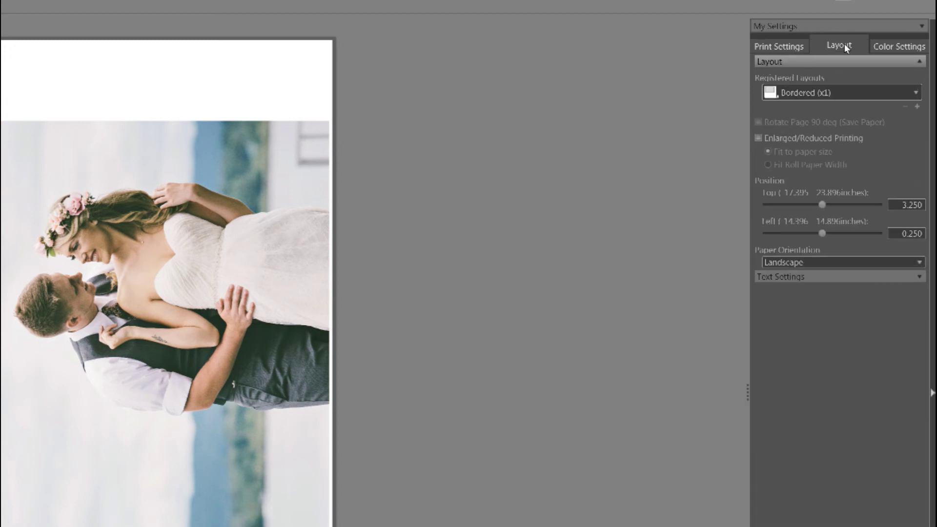
{"action": "left_click", "coordinate": [791, 92]}
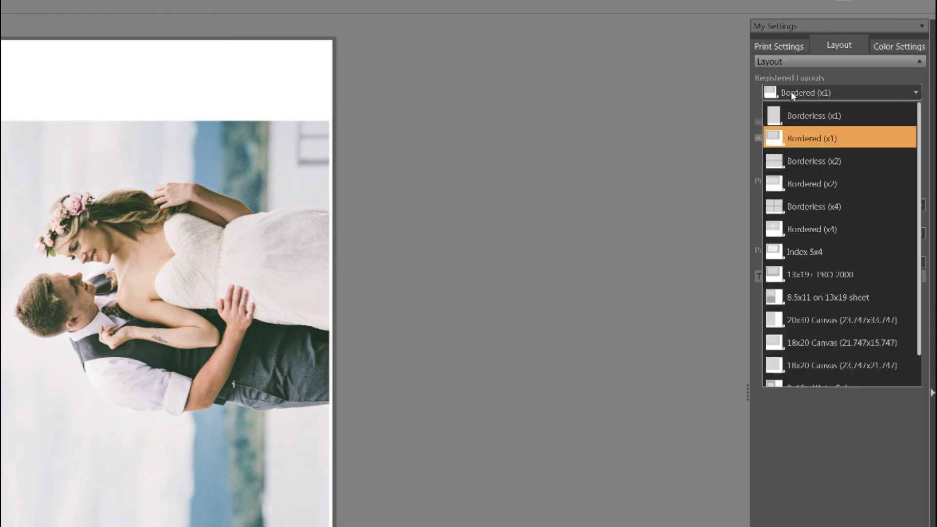
{"action": "left_click", "coordinate": [835, 140]}
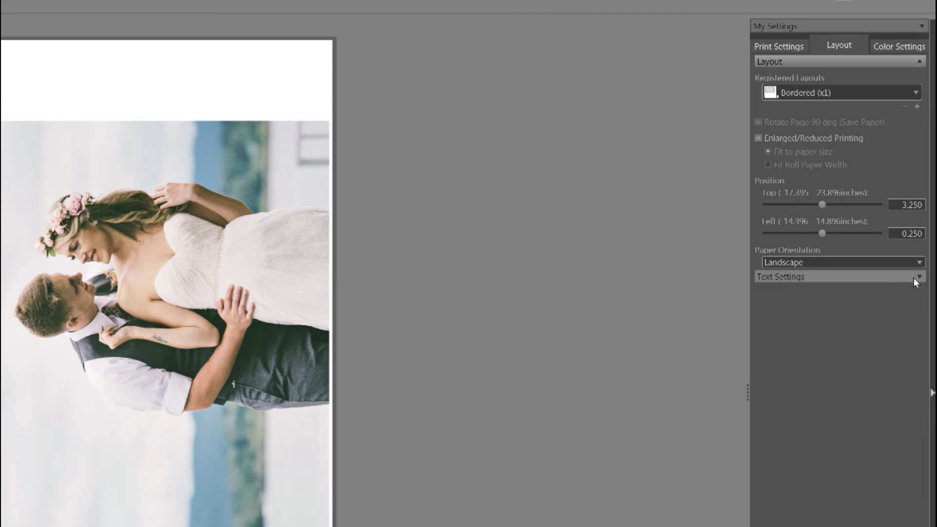
- Enable Enlarged/Reduced Printing and set the image size to 17.500 inches high by 14.500 inches wide
{"action": "left_click", "coordinate": [758, 138]}
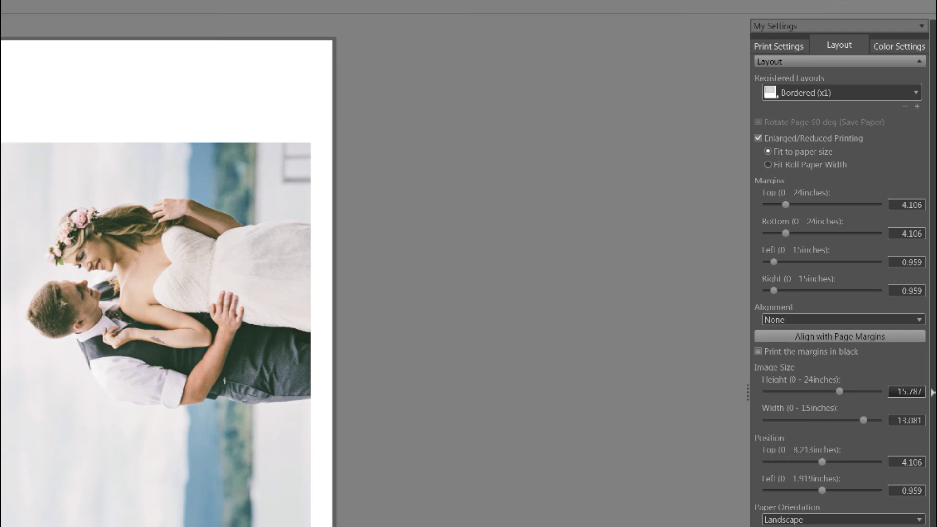
{"action": "double_click", "coordinate": [908, 392]}
{"action": "key", "text": "Tab"}
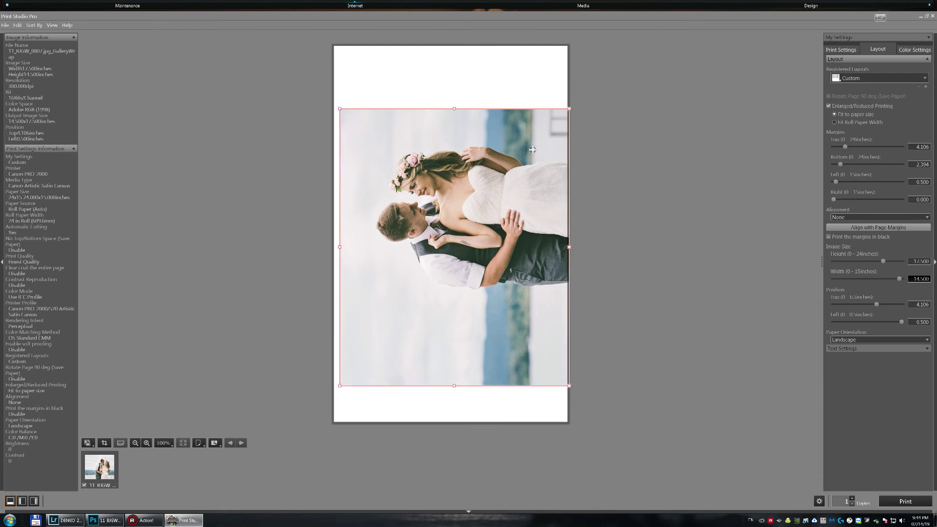
- Switch to the roll paper preview and shift the image to a top position of about 3.105 inches
{"action": "left_click", "coordinate": [273, 405]}
{"action": "left_click", "coordinate": [199, 443]}
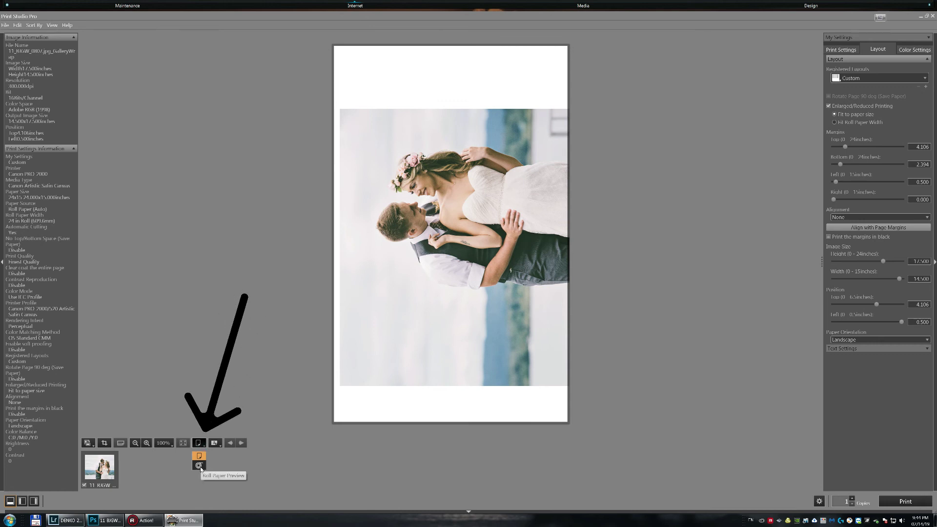
{"action": "left_click", "coordinate": [200, 466]}
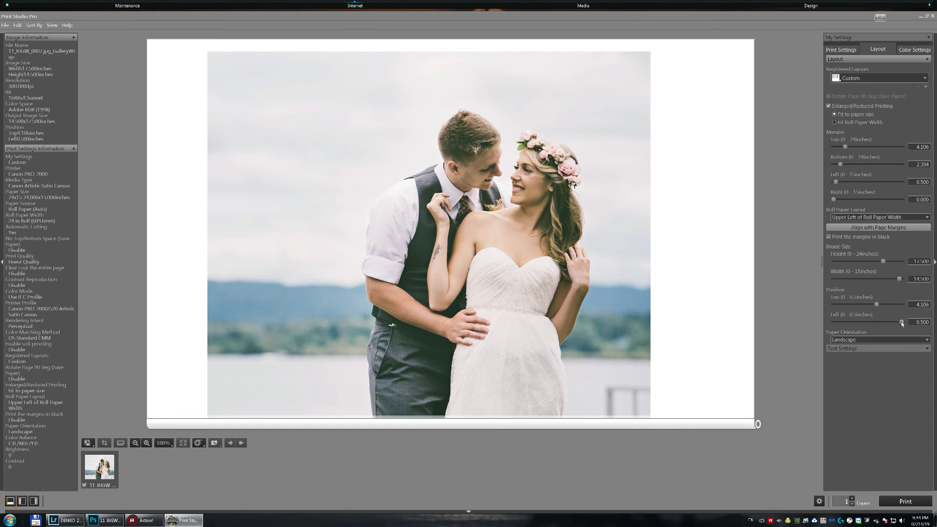
{"action": "mouse_move", "coordinate": [877, 304]}
{"action": "left_mouse_down"}
{"action": "mouse_move", "coordinate": [839, 308]}
{"action": "mouse_move", "coordinate": [868, 308]}
{"action": "left_mouse_up"}
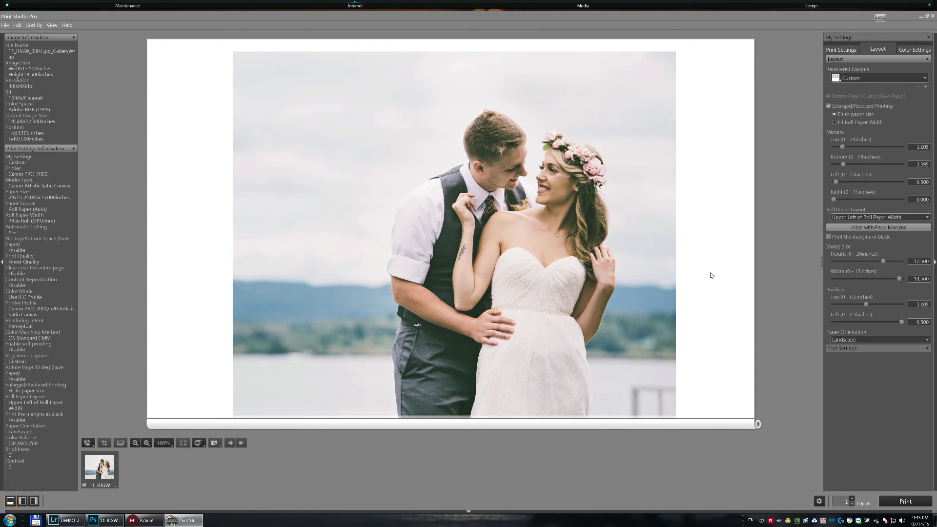
- Set the borderless extension amount to None in the advanced print settings, keeping printing always at the finest quality
{"action": "left_click", "coordinate": [819, 501]}
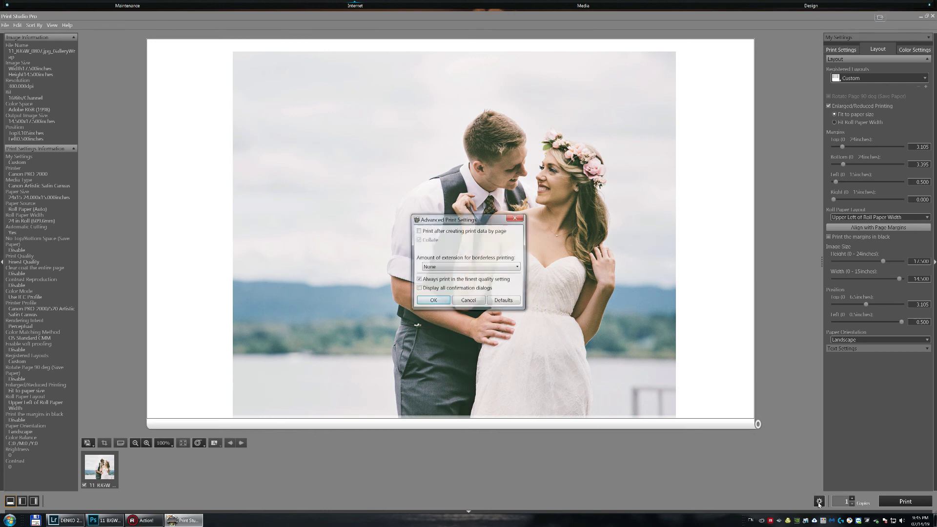
{"action": "left_click", "coordinate": [438, 267]}
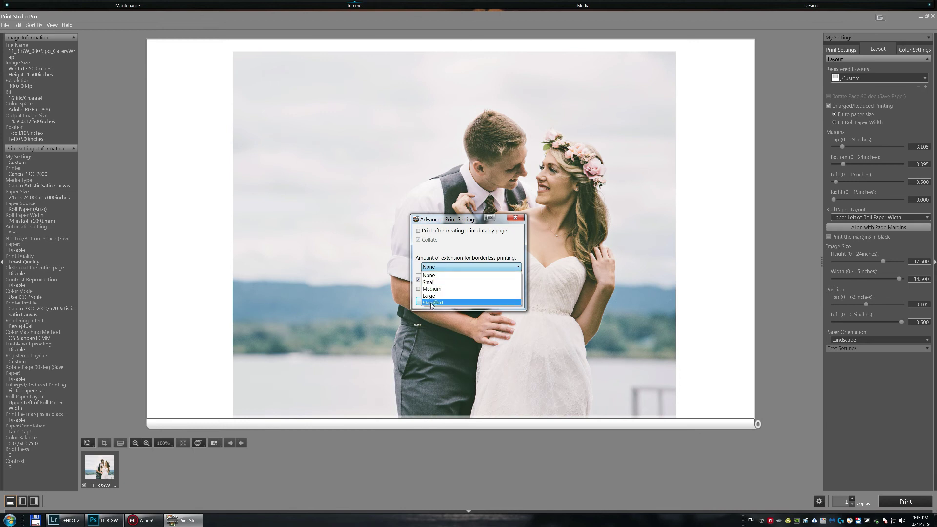
{"action": "left_click", "coordinate": [448, 268]}
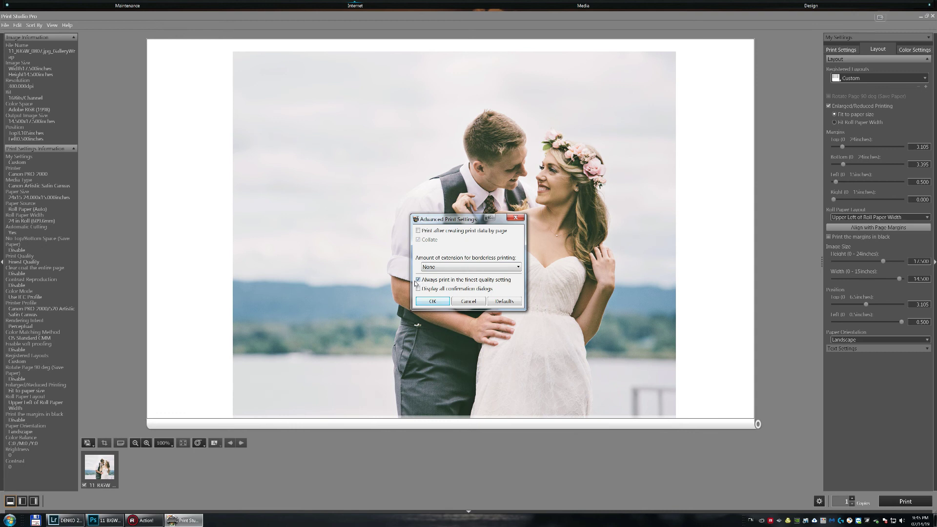
{"action": "left_click", "coordinate": [432, 302]}
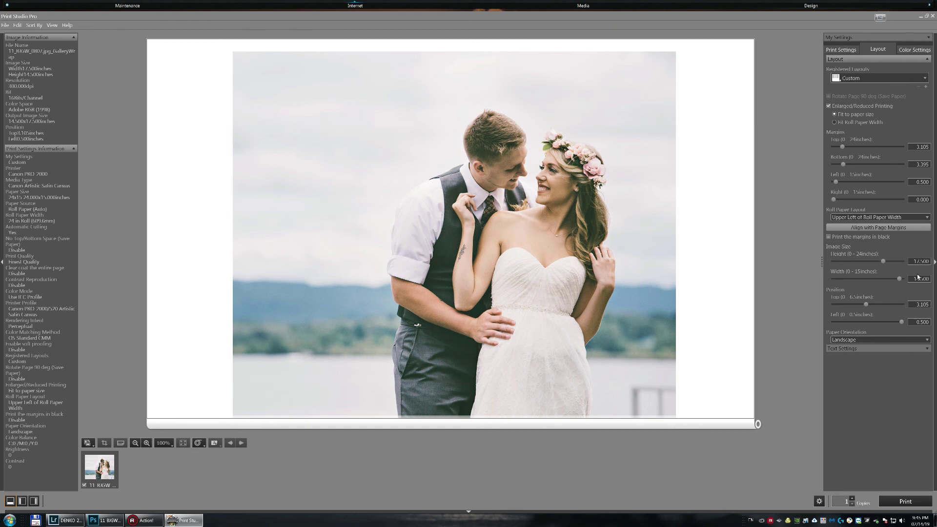
{"action": "left_click_drag", "start_coordinate": [908, 261], "coordinate": [930, 279]}
{"action": "left_click", "coordinate": [840, 48]}
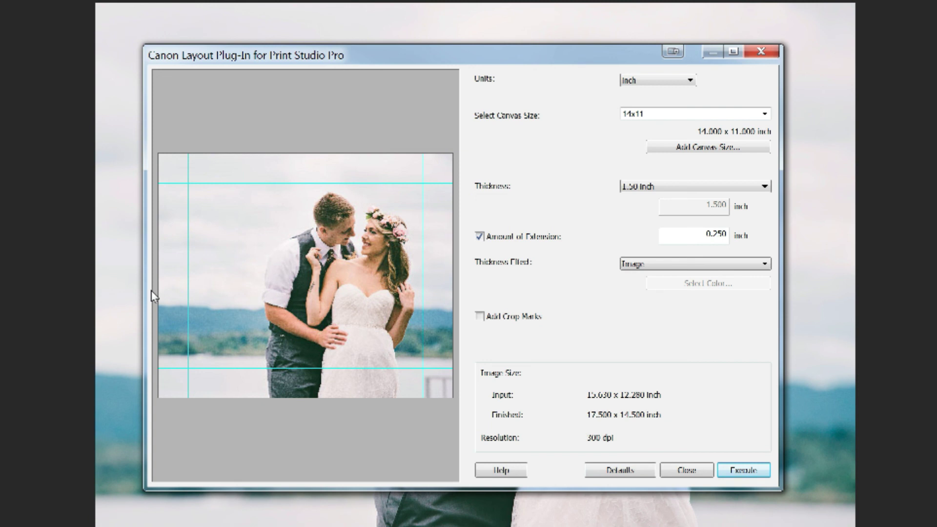
- Add crop marks to the 14x11 canvas layout and set the thickness effect to Soft Reflection
{"action": "left_click", "coordinate": [480, 318]}
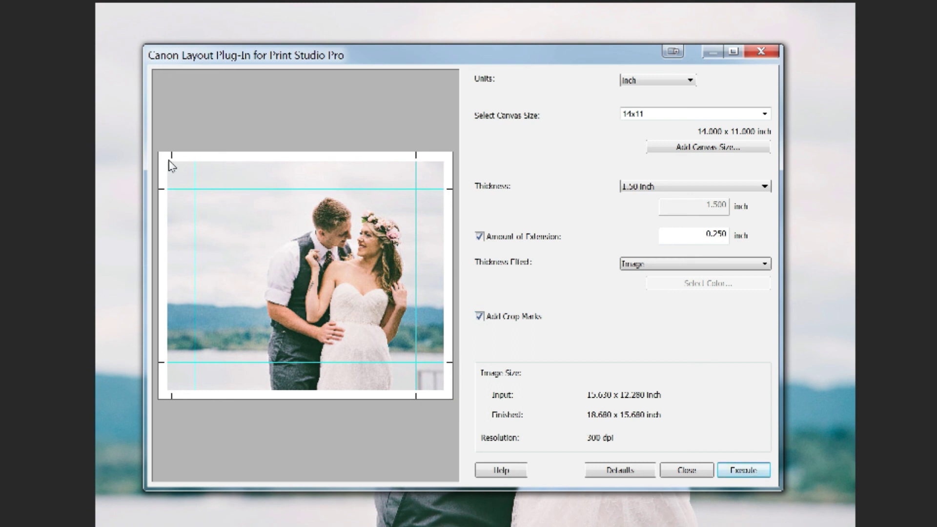
{"action": "left_click", "coordinate": [642, 265]}
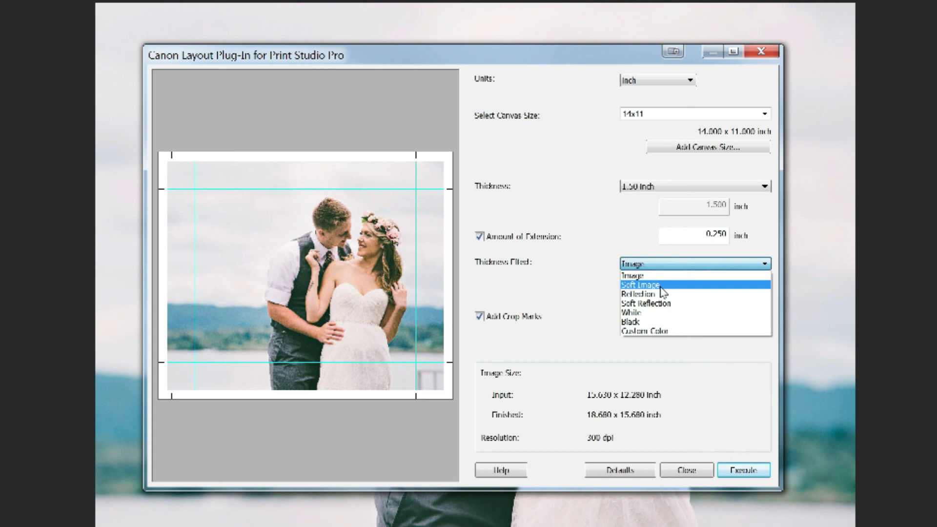
{"action": "left_click", "coordinate": [689, 305]}
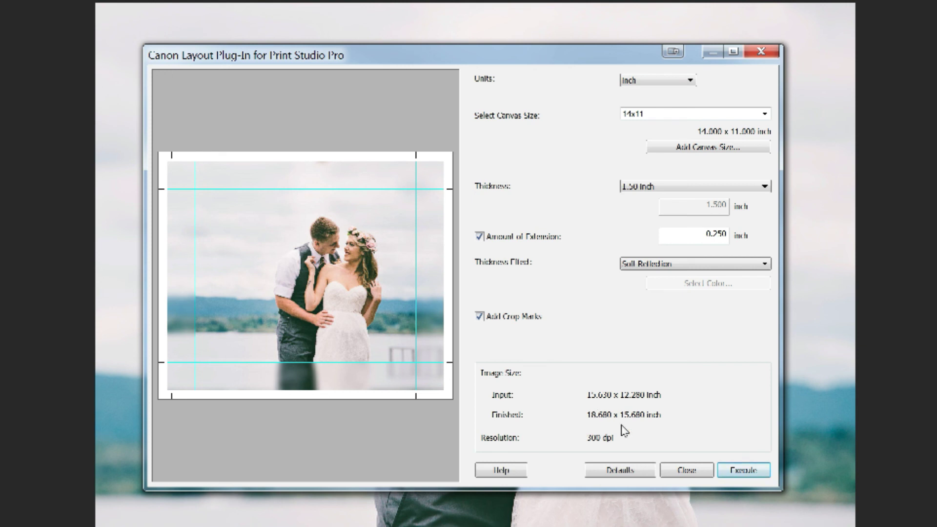
{"action": "left_click", "coordinate": [480, 317]}
{"action": "left_click", "coordinate": [480, 316]}
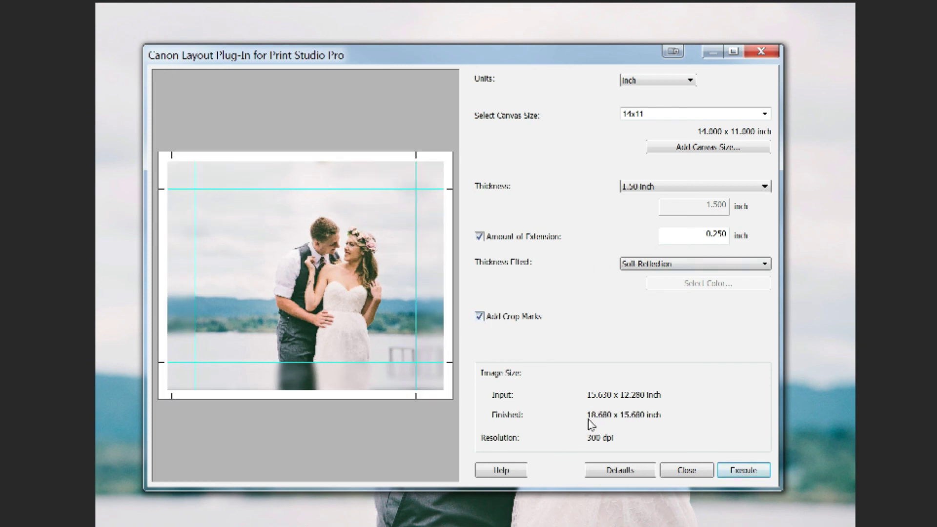